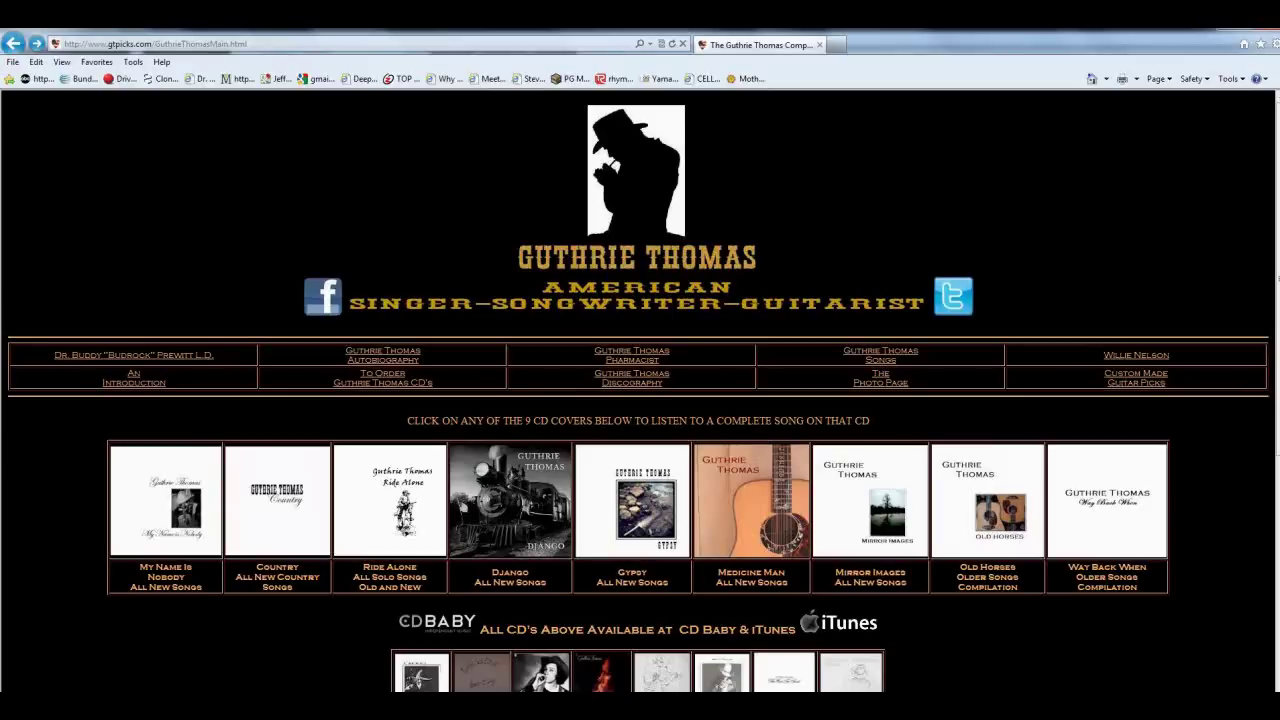
Step: Bring the Studio One song with its vocal, tambourine, piano and guitar tracks to the front
{"action": "scroll", "coordinate": [1255, 675], "scroll_direction": "down", "scroll_amount": 2}
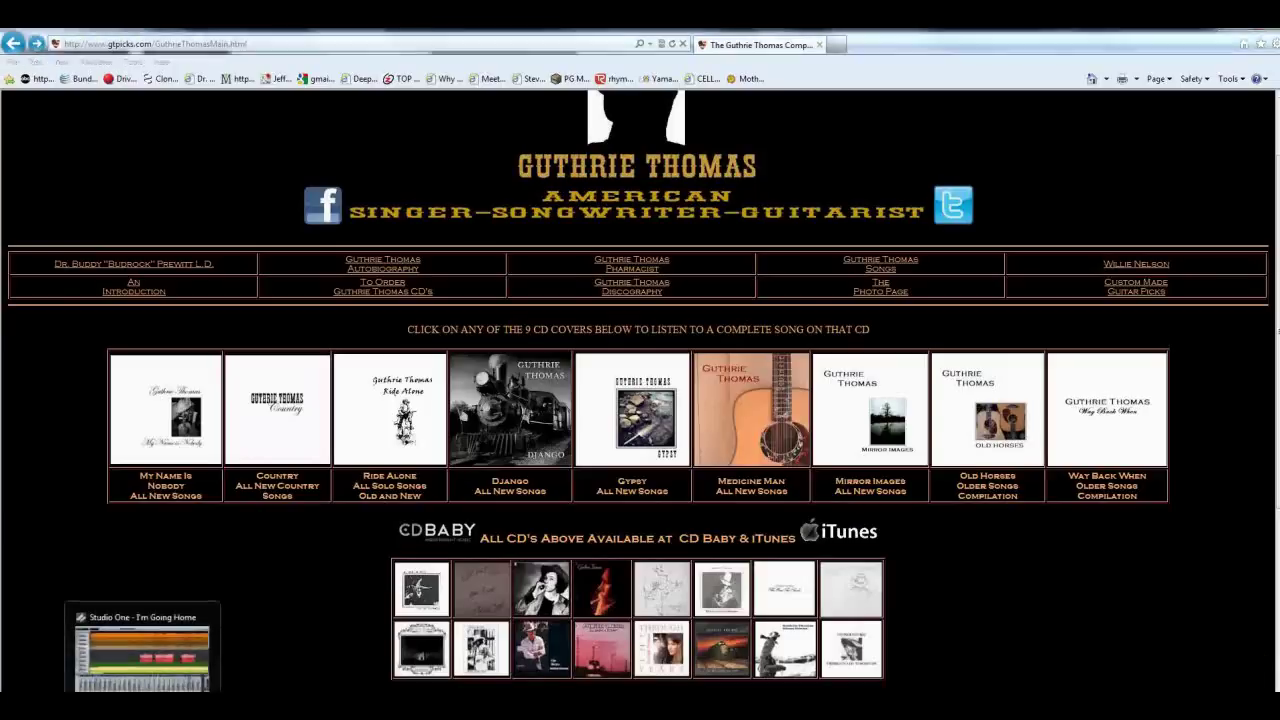
{"action": "left_click", "coordinate": [143, 648]}
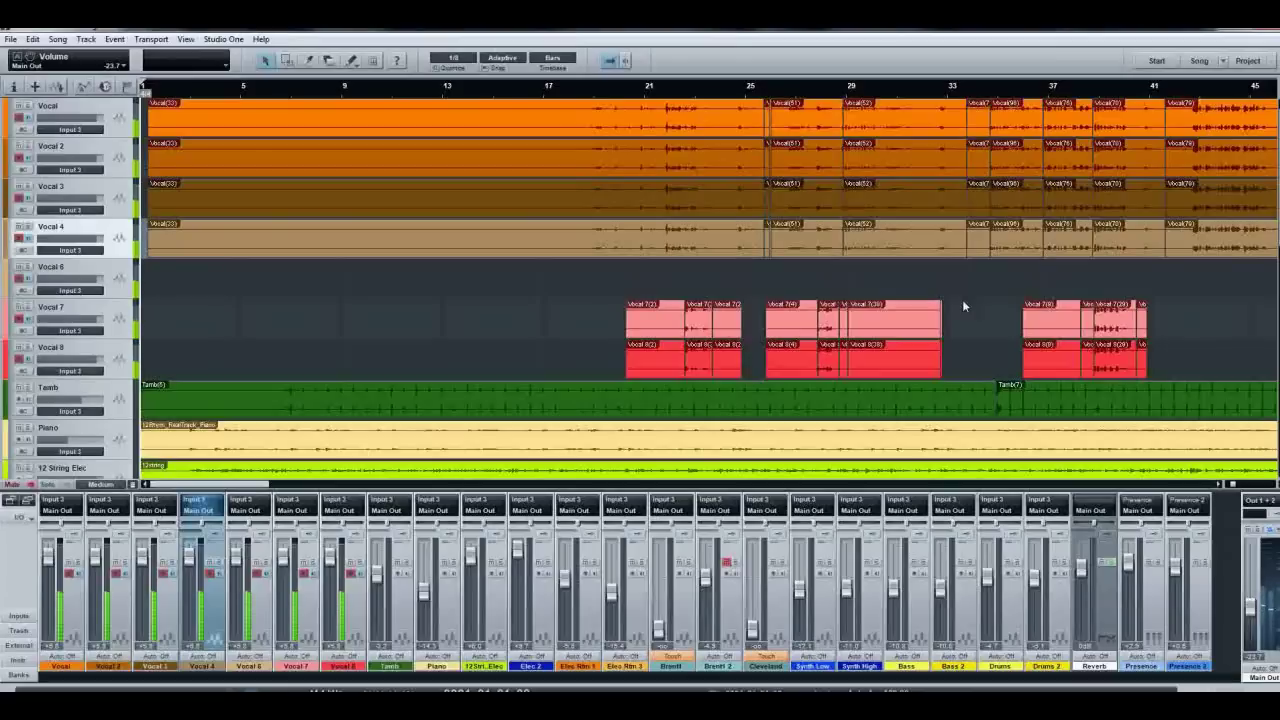
{"action": "left_click", "coordinate": [962, 301]}
{"action": "left_click", "coordinate": [958, 302]}
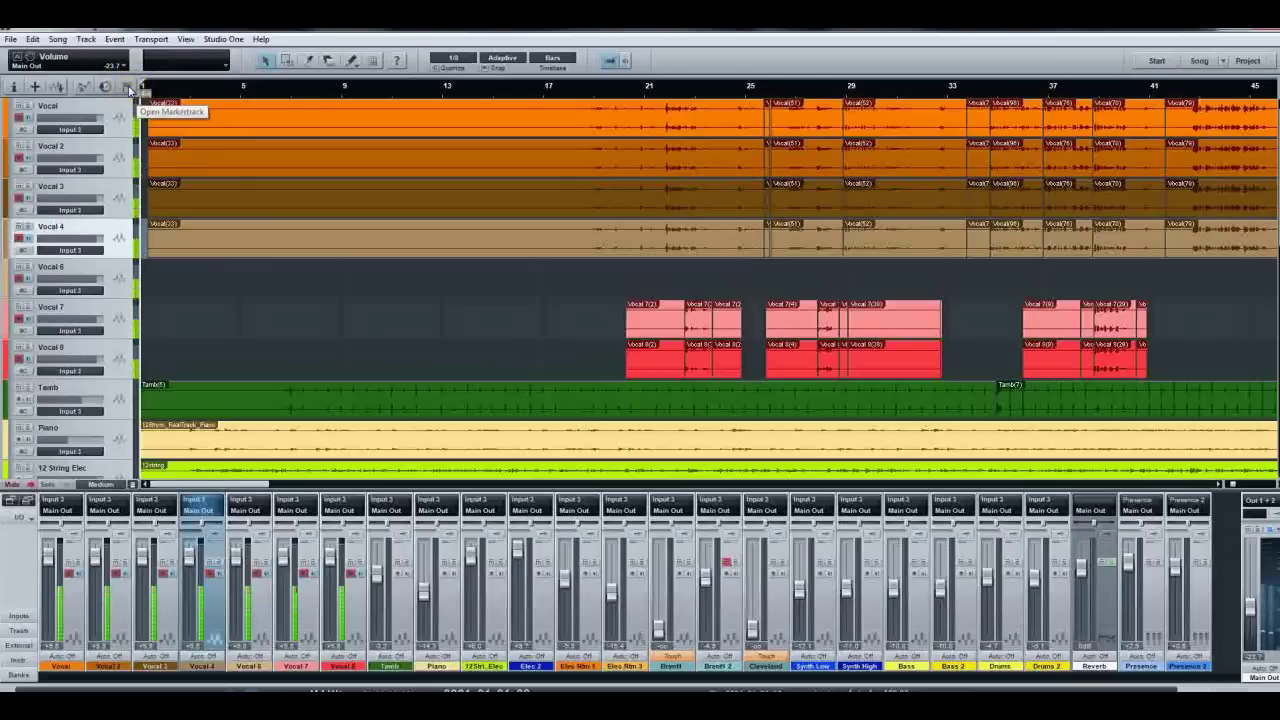
Step: Show the marker lane, place the song end marker near bar 201, and zoom back in
{"action": "left_click", "coordinate": [129, 88]}
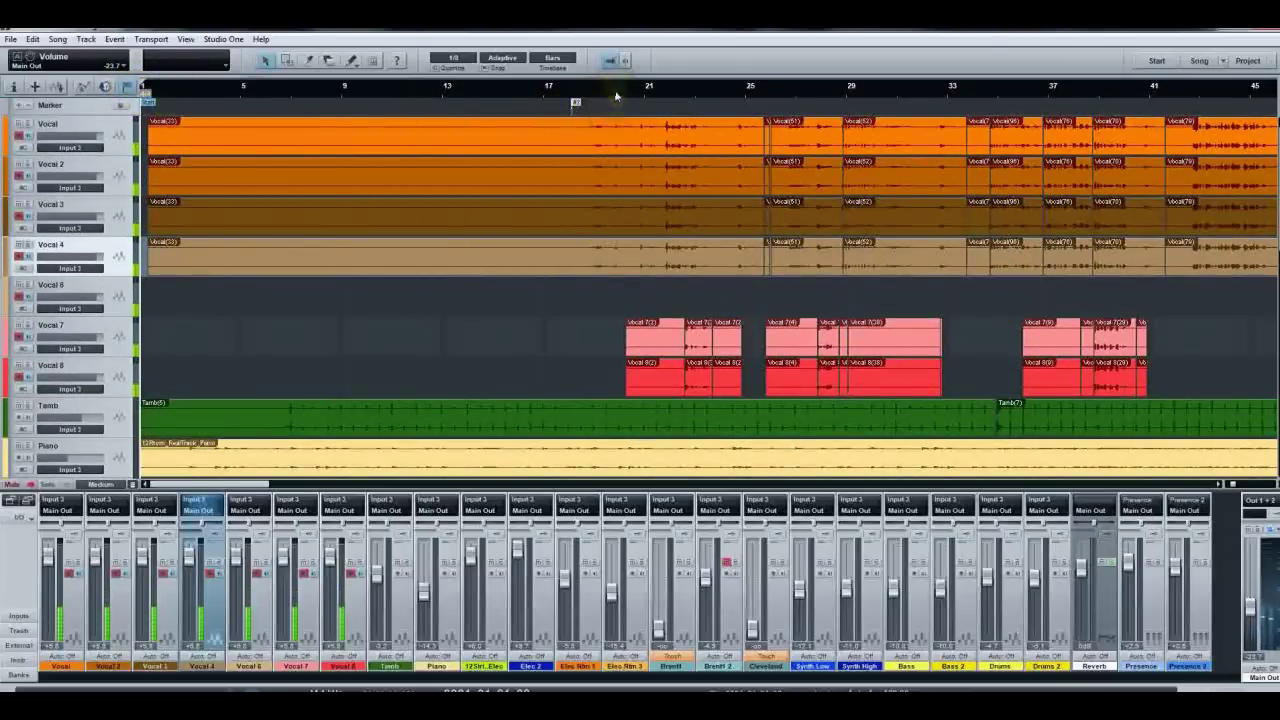
{"action": "key", "text": "w"}
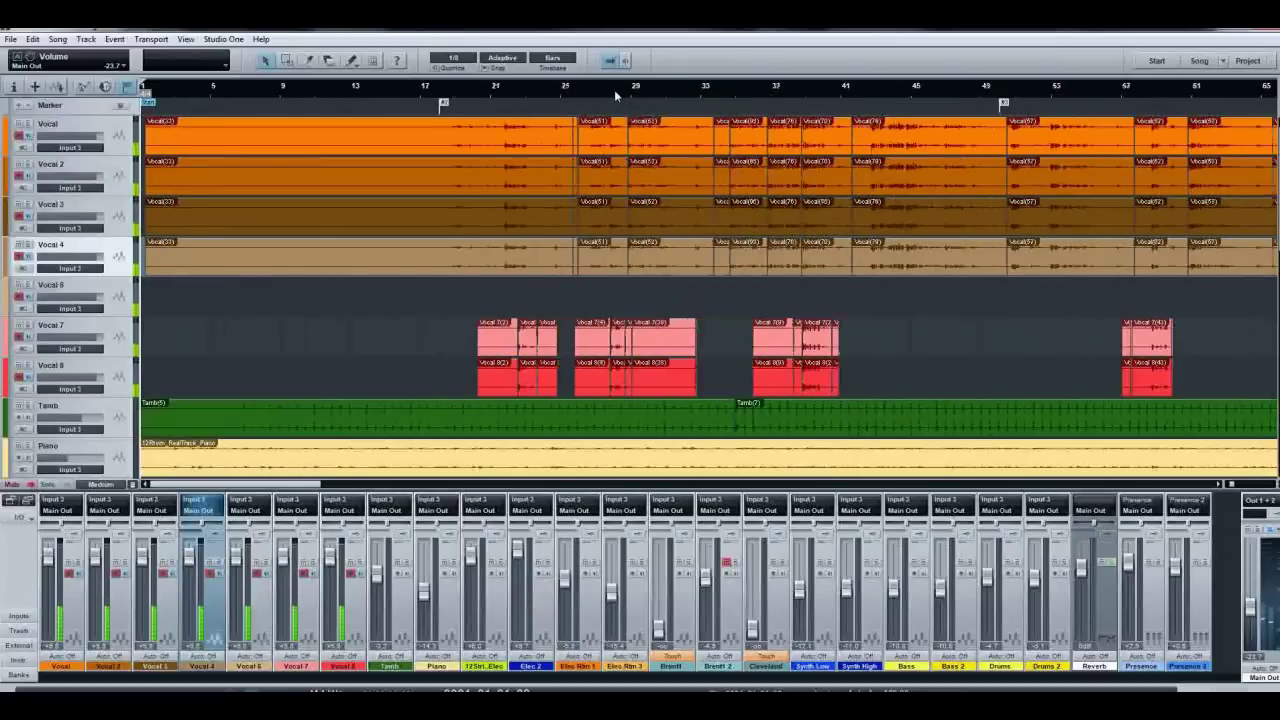
{"action": "key", "text": "w"}
{"action": "key", "text": "w"}
{"action": "key", "text": "w"}
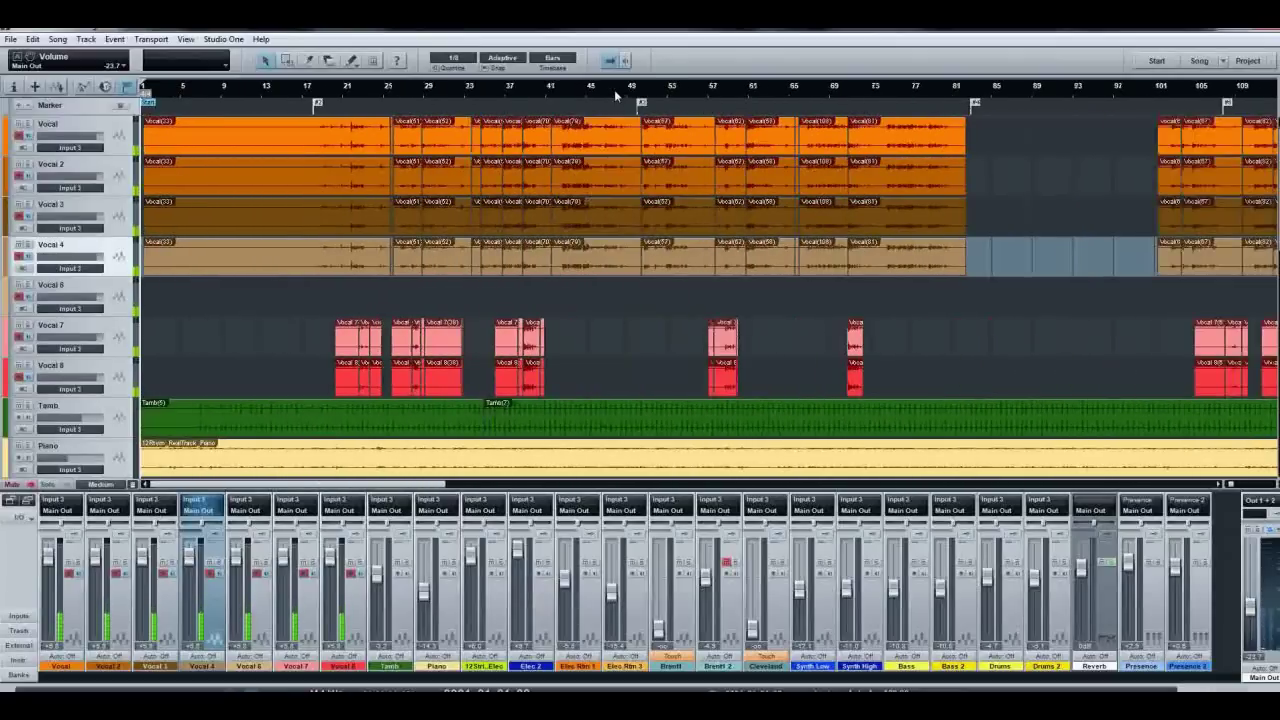
{"action": "key", "text": "w"}
{"action": "key", "text": "w"}
{"action": "key", "text": "w"}
{"action": "key", "text": "w"}
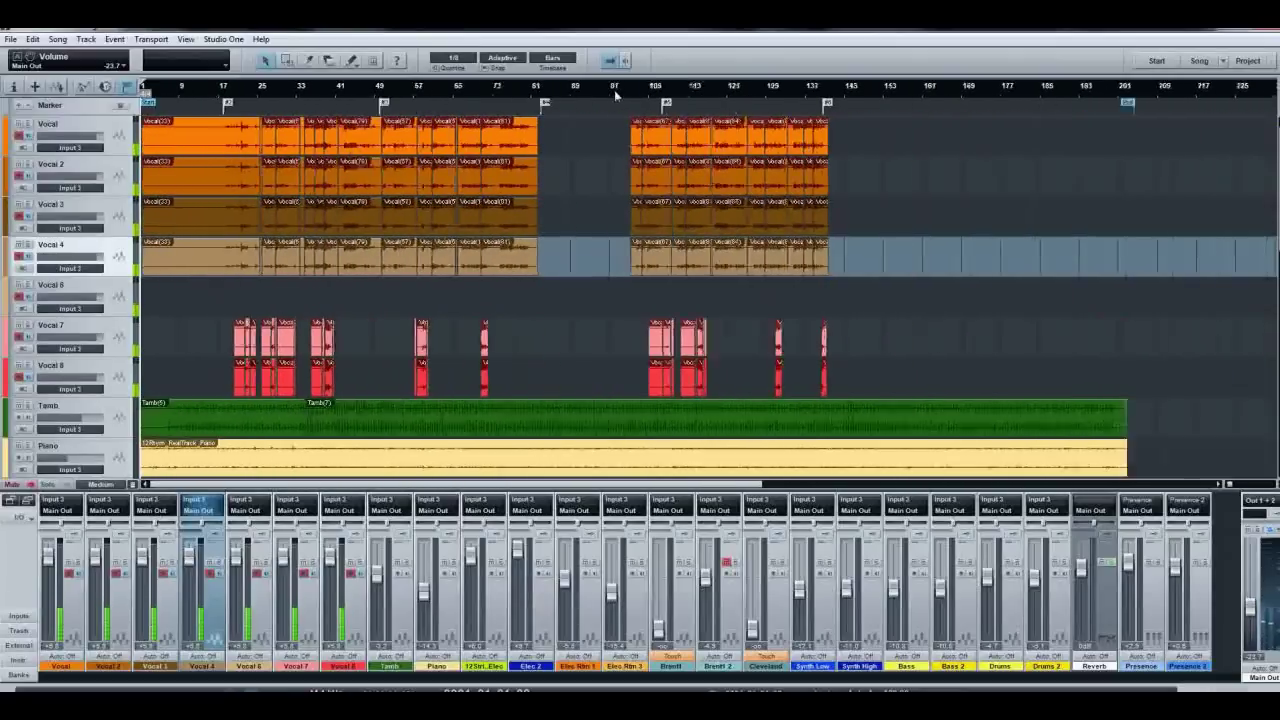
{"action": "left_click", "coordinate": [1125, 94]}
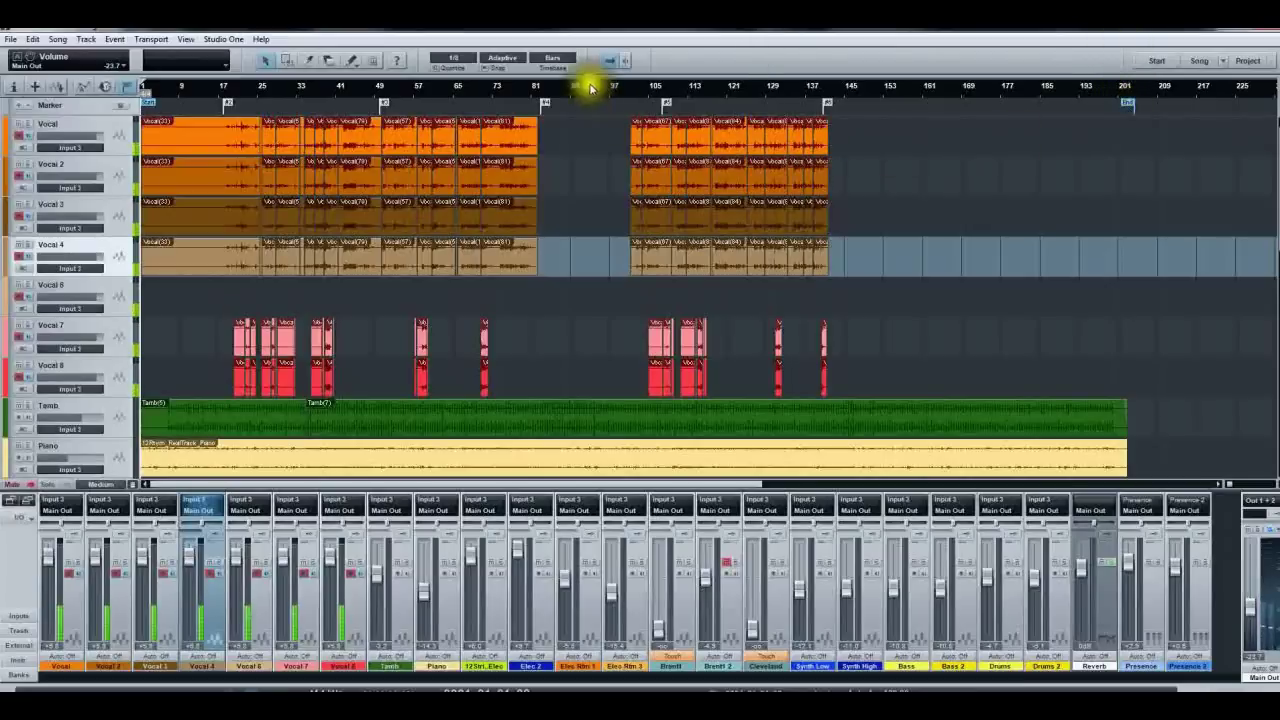
{"action": "key", "text": "e"}
{"action": "key", "text": "e"}
{"action": "key", "text": "e"}
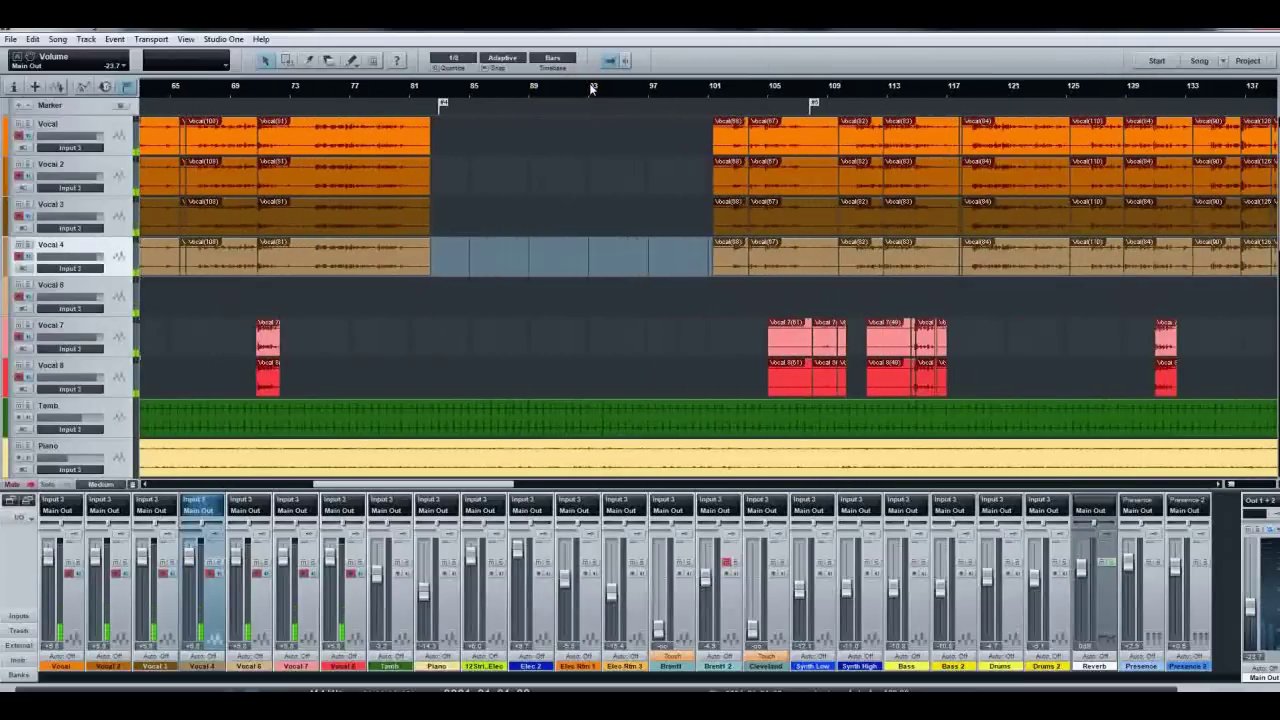
{"action": "key", "text": "e"}
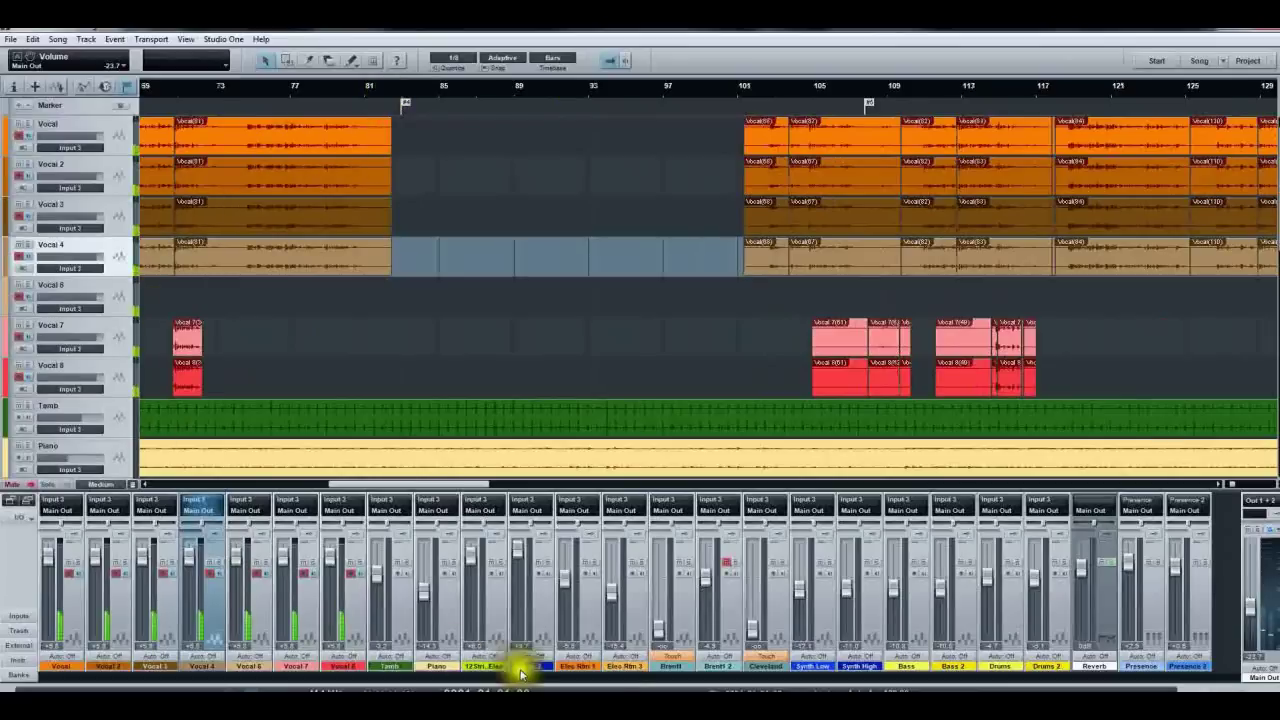
Step: Start playing the song from bar 1
{"action": "key", "text": "space"}
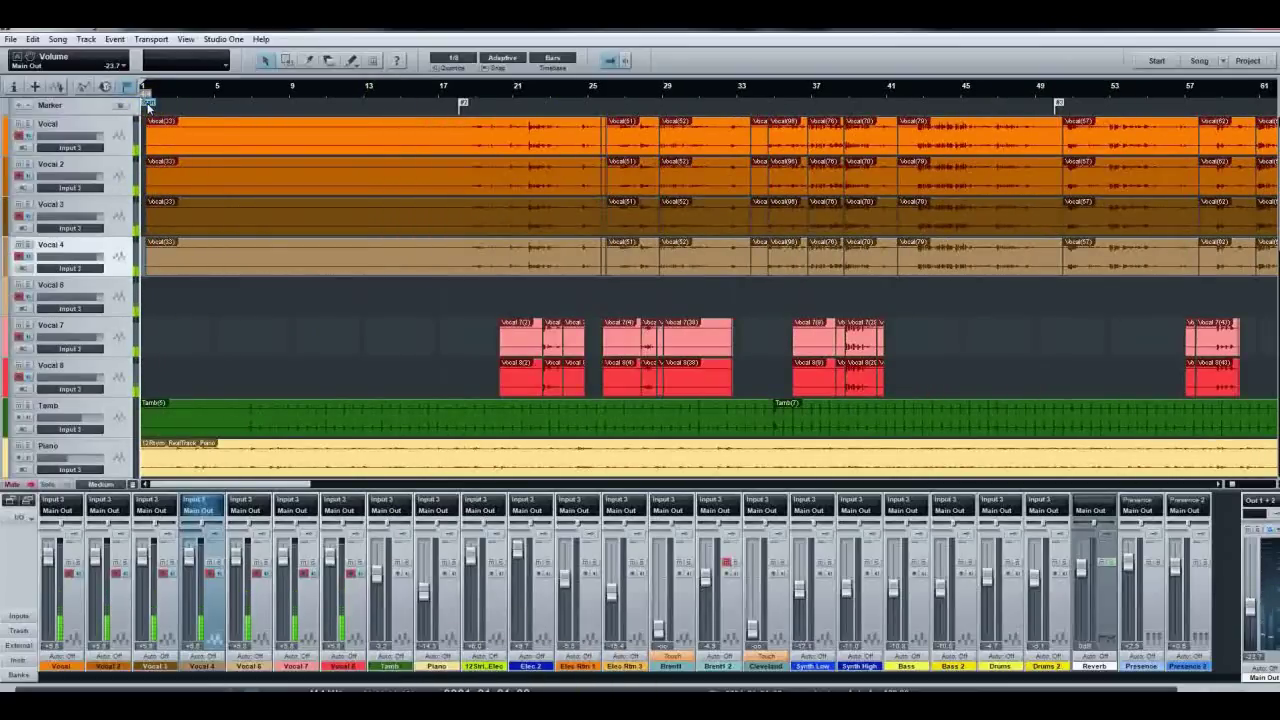
Step: Add a marker at bar 17, then add and delete a trial marker near bar 14
{"action": "left_click", "coordinate": [462, 103]}
{"action": "left_click", "coordinate": [400, 91]}
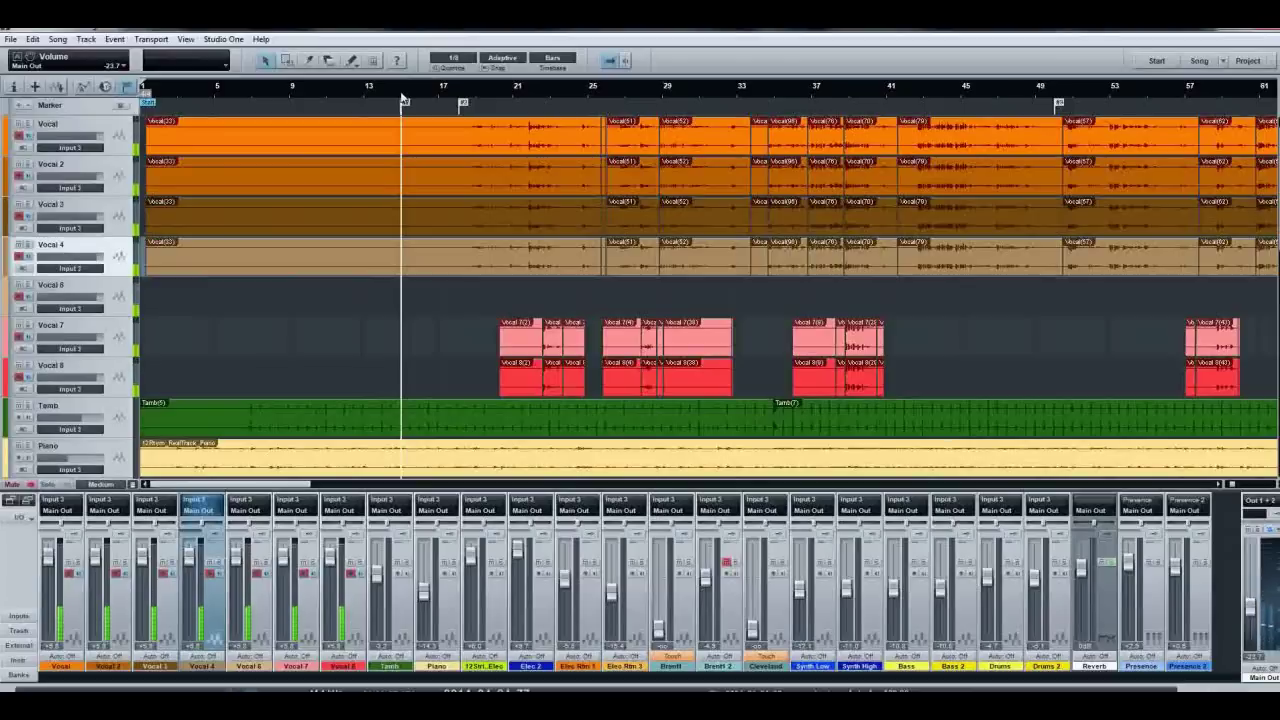
{"action": "left_click", "coordinate": [400, 100]}
{"action": "key", "text": "Delete"}
{"action": "left_click", "coordinate": [266, 61]}
{"action": "left_click", "coordinate": [338, 157]}
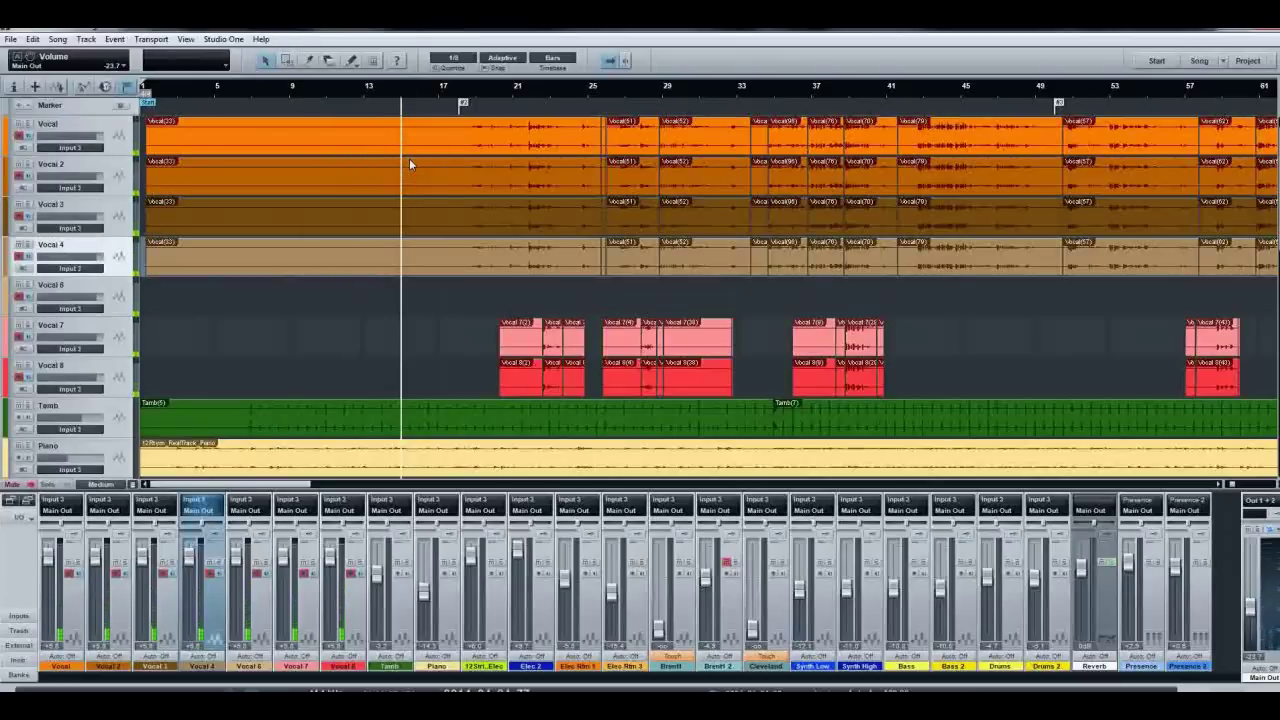
Step: Park the playhead at bar 41 on the timeline ruler
{"action": "left_click", "coordinate": [450, 186]}
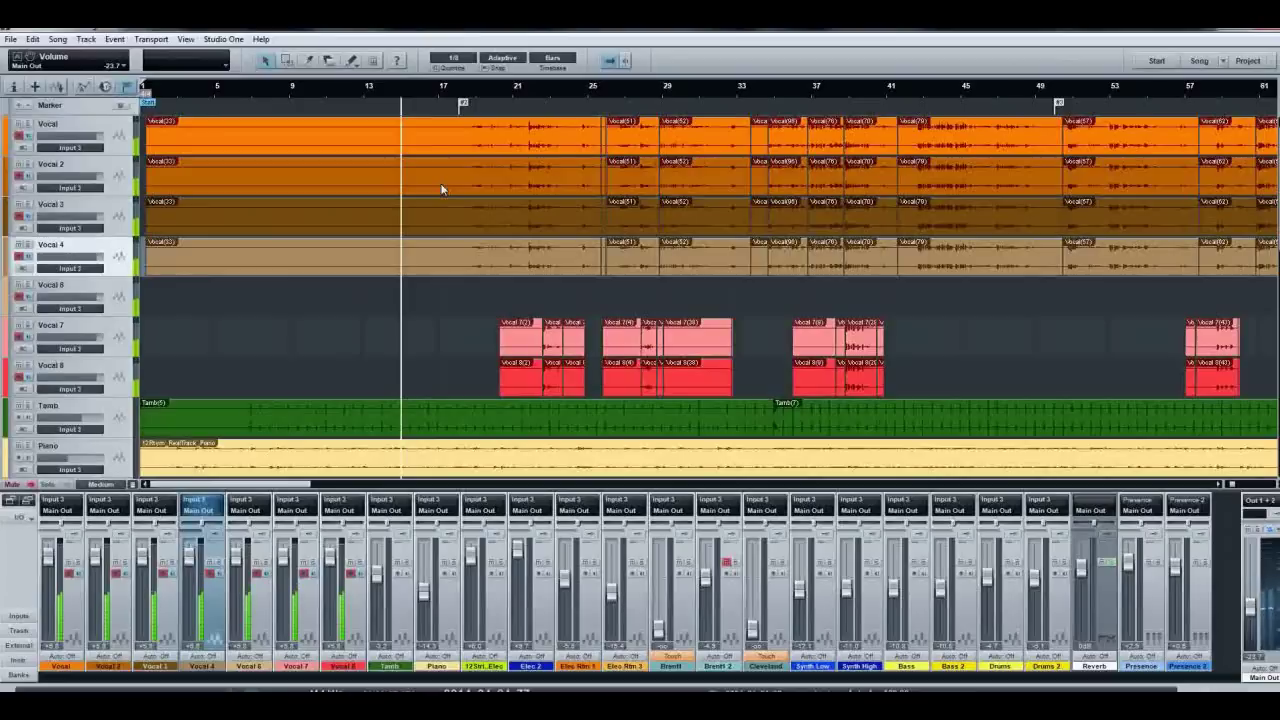
{"action": "left_click", "coordinate": [898, 89]}
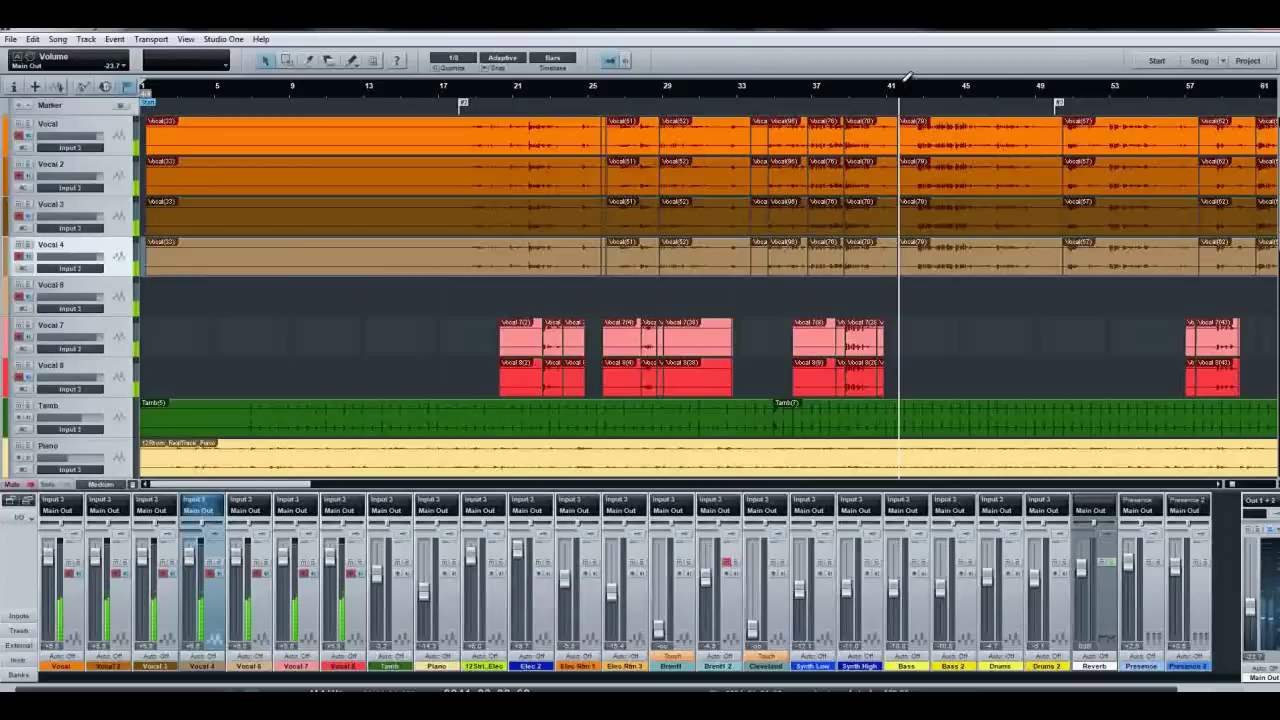
Step: Mark a loop range on the ruler from bar 41 to the marker near bar 49
{"action": "left_click", "coordinate": [904, 78]}
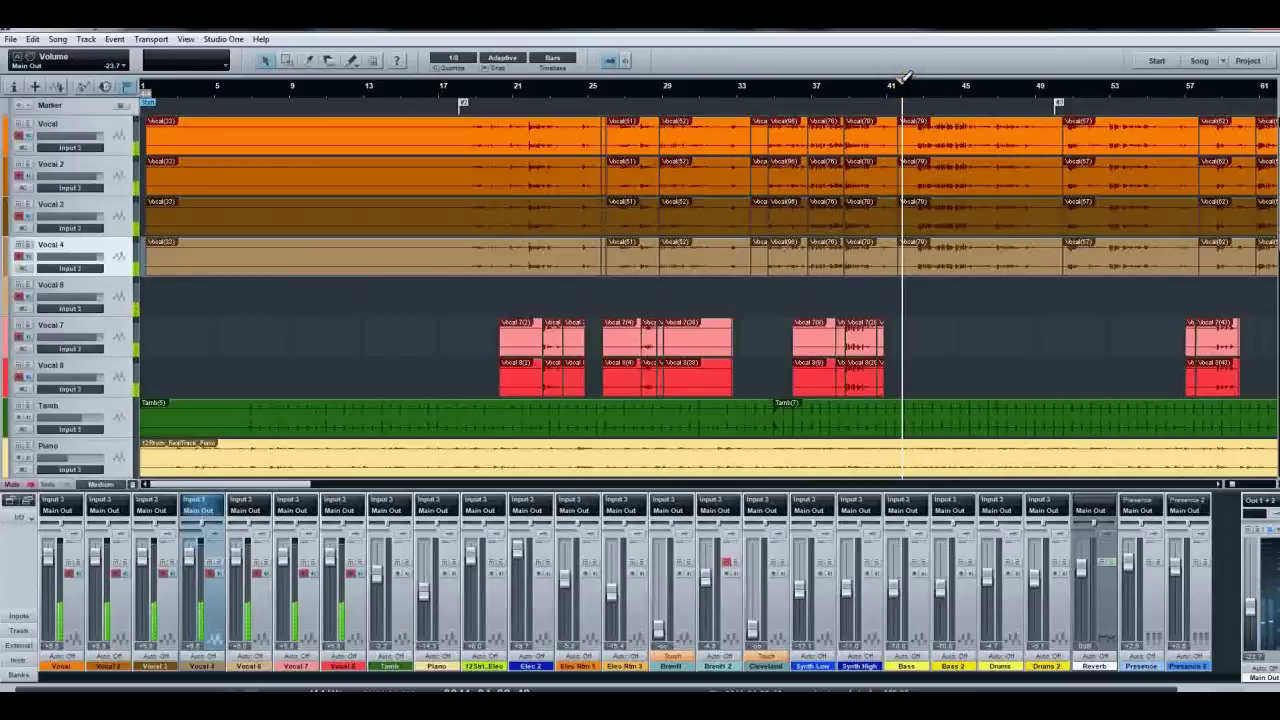
{"action": "left_click", "coordinate": [903, 78]}
{"action": "left_click", "coordinate": [903, 79]}
{"action": "left_click", "coordinate": [901, 79]}
{"action": "mouse_move", "coordinate": [901, 79]}
{"action": "left_mouse_down"}
{"action": "mouse_move", "coordinate": [1058, 93]}
{"action": "mouse_move", "coordinate": [986, 91]}
{"action": "left_mouse_up"}
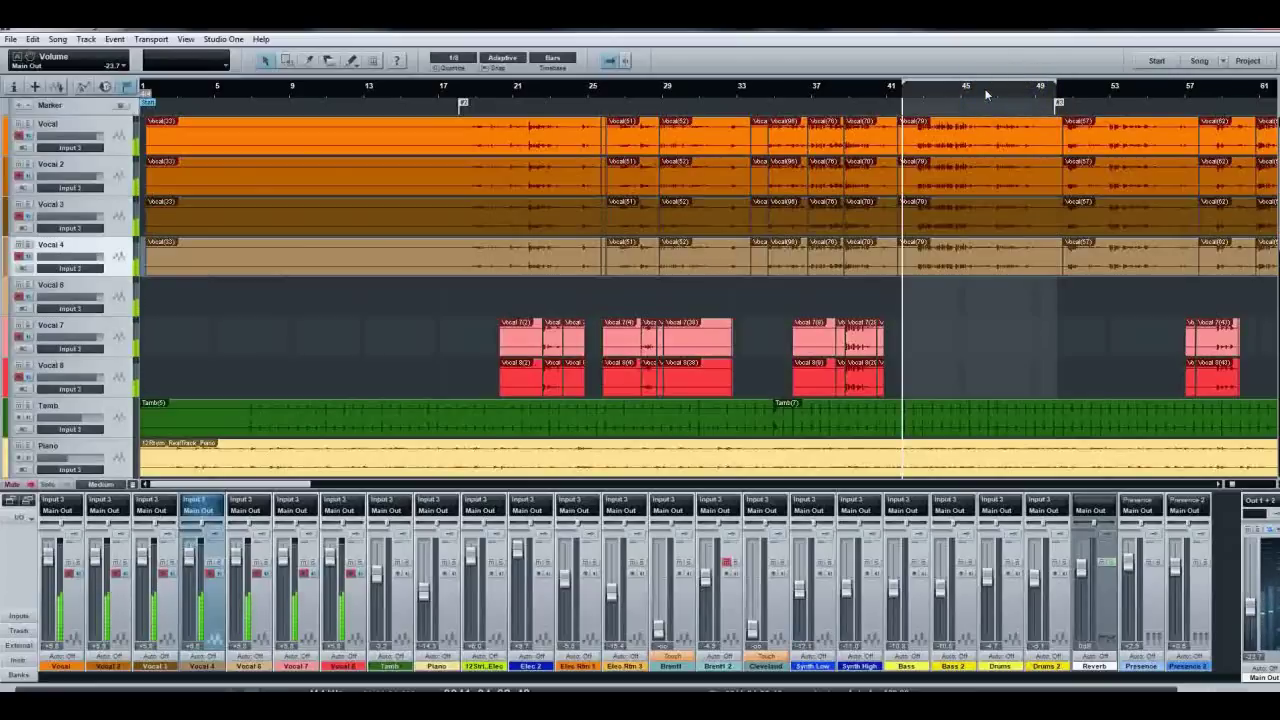
{"action": "mouse_move", "coordinate": [985, 90]}
{"action": "left_mouse_down"}
{"action": "mouse_move", "coordinate": [900, 83]}
{"action": "mouse_move", "coordinate": [1058, 92]}
{"action": "left_mouse_up"}
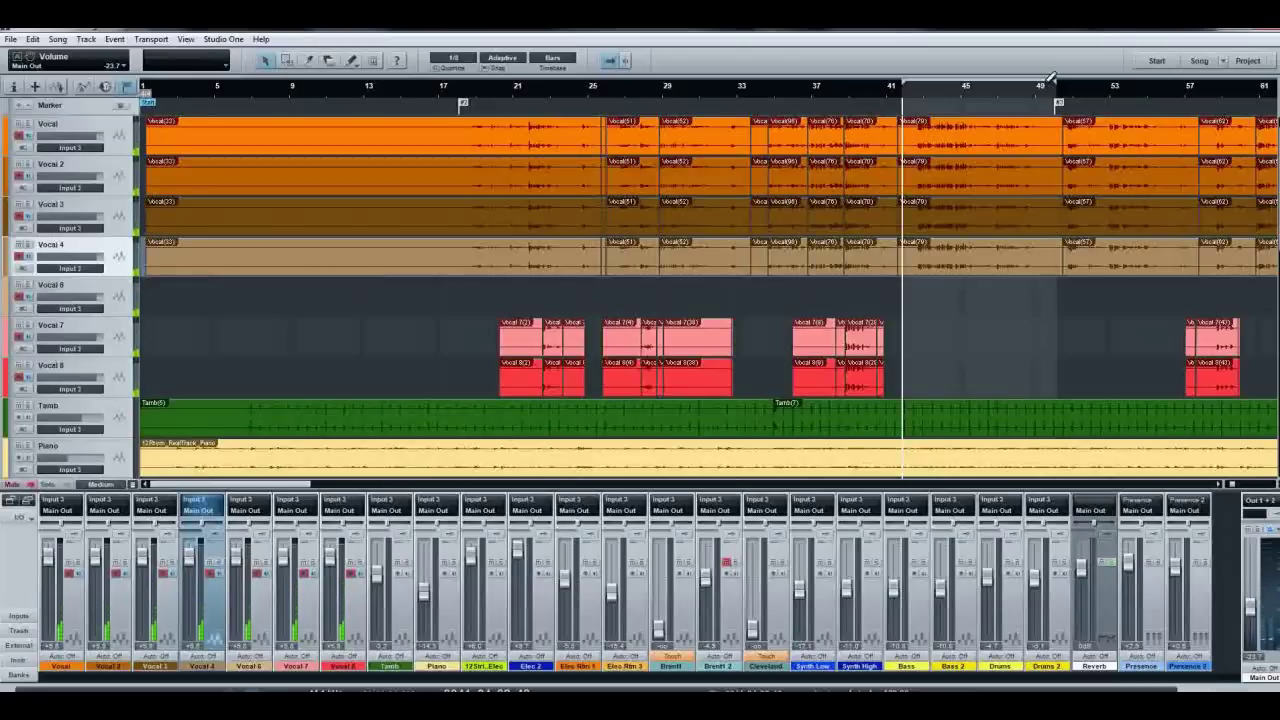
Step: Turn on Loop Active for the bars 41–49 range from the ruler's context menu
{"action": "right_click", "coordinate": [1050, 77]}
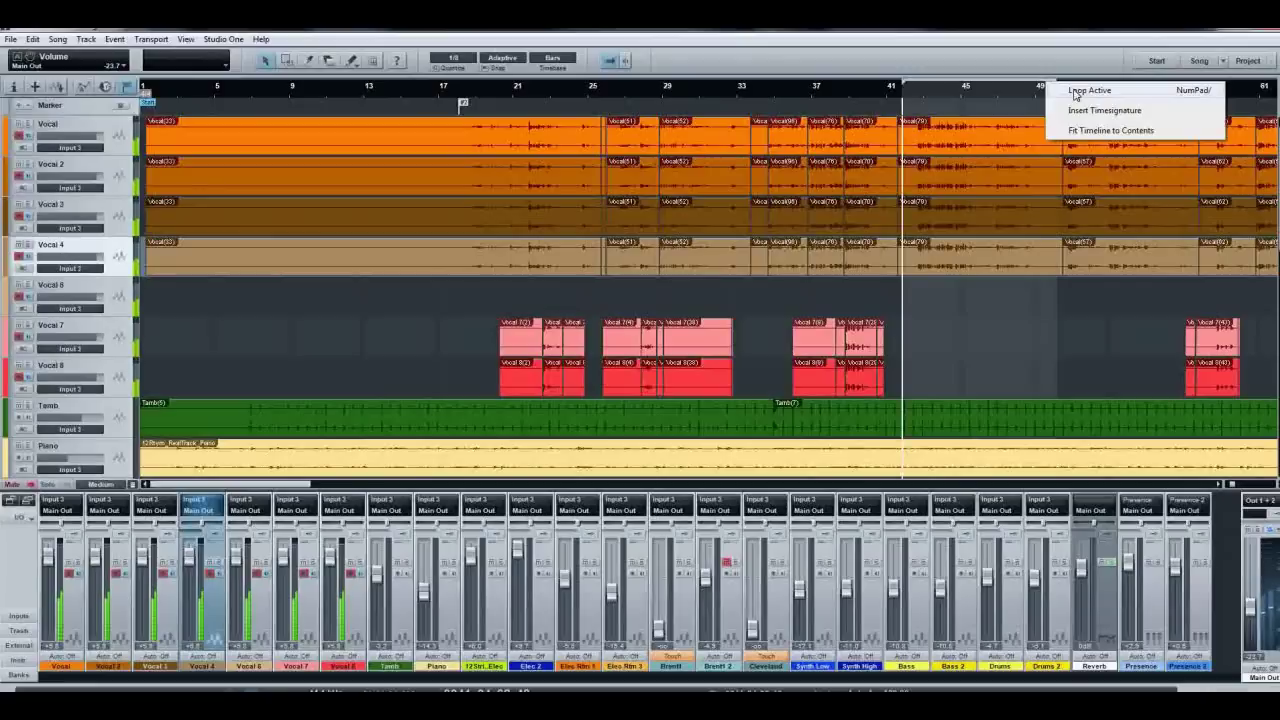
{"action": "left_click", "coordinate": [1075, 91]}
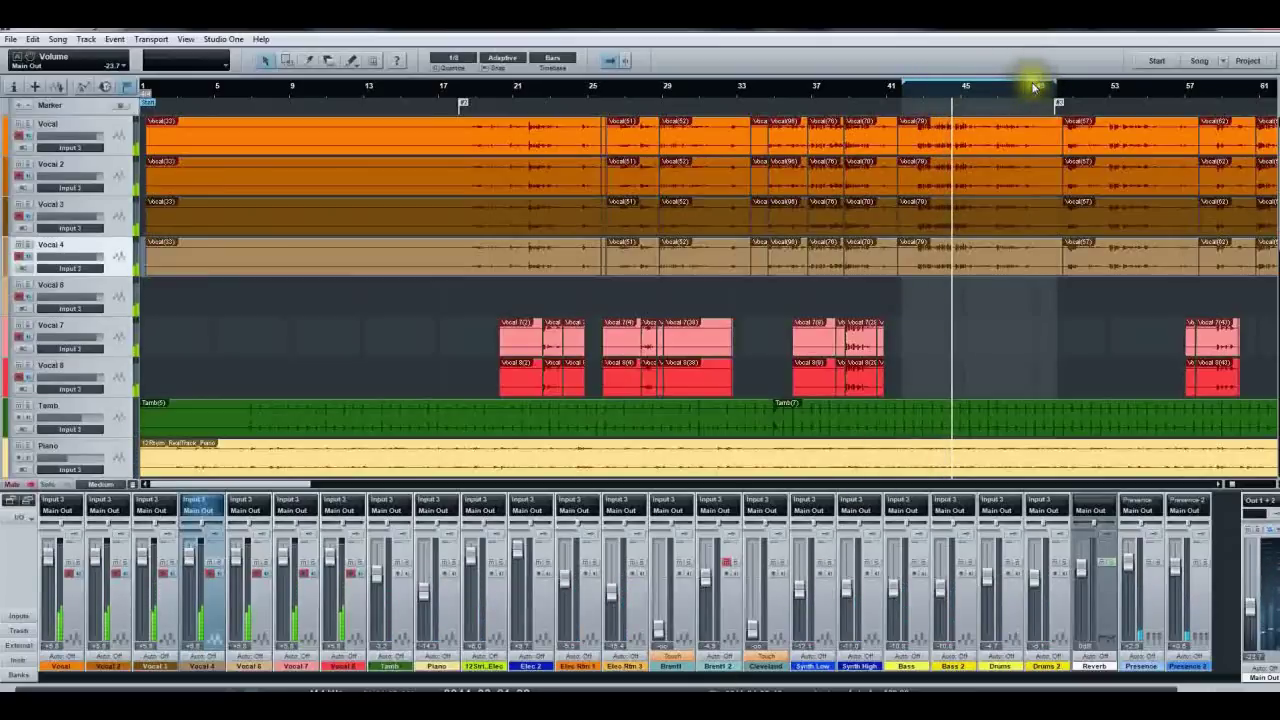
Step: Start playing the bars 41–49 loop, then switch to the Microsoft Publisher window
{"action": "left_click", "coordinate": [1036, 86]}
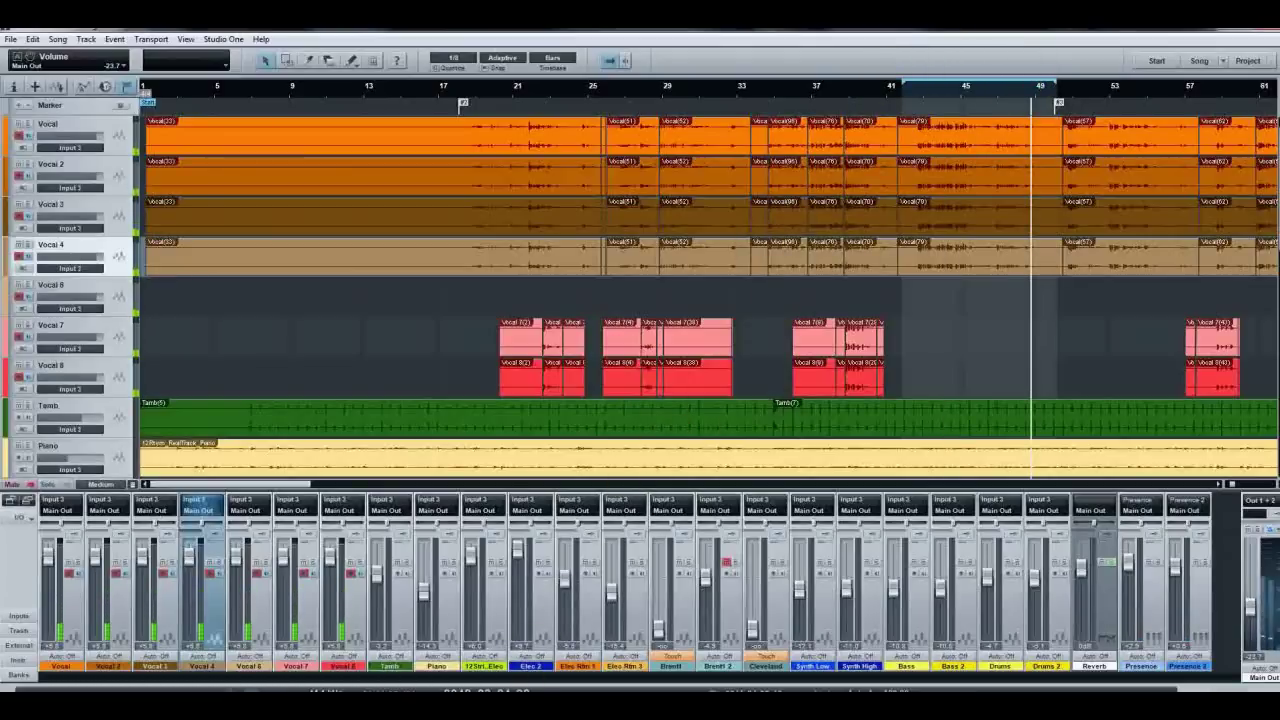
{"action": "key", "text": "space"}
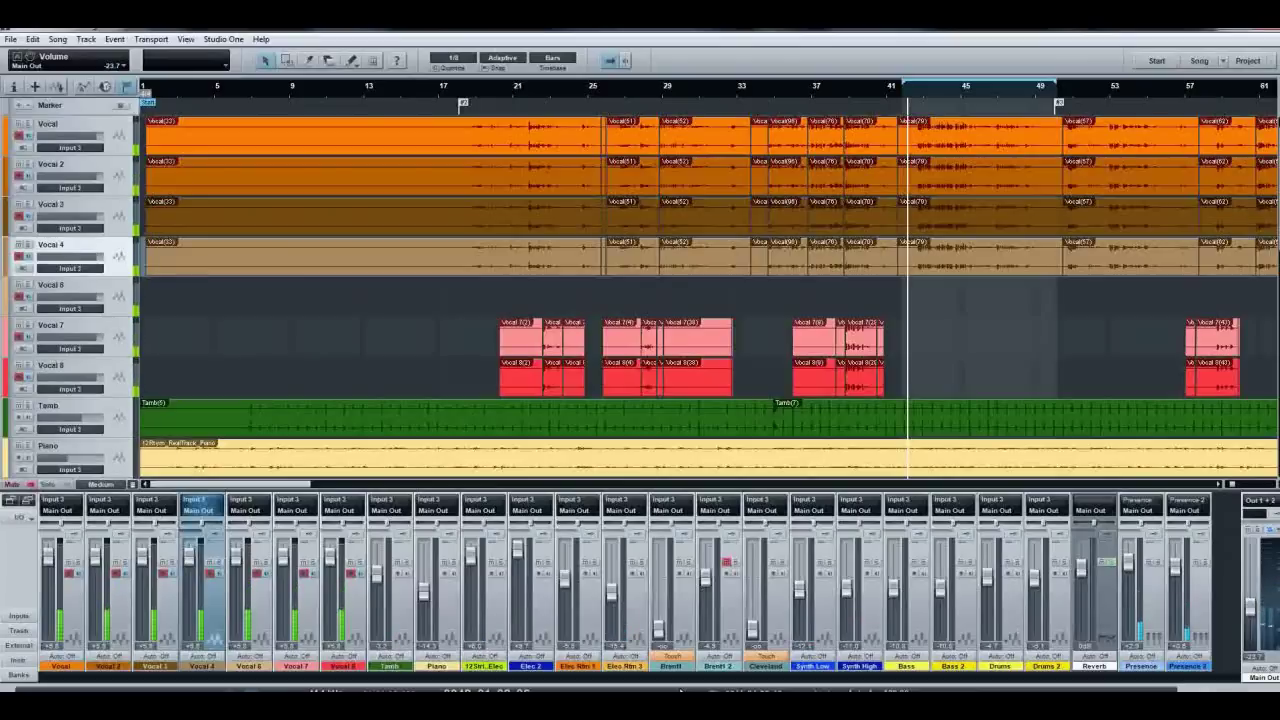
{"action": "left_click", "coordinate": [641, 668]}
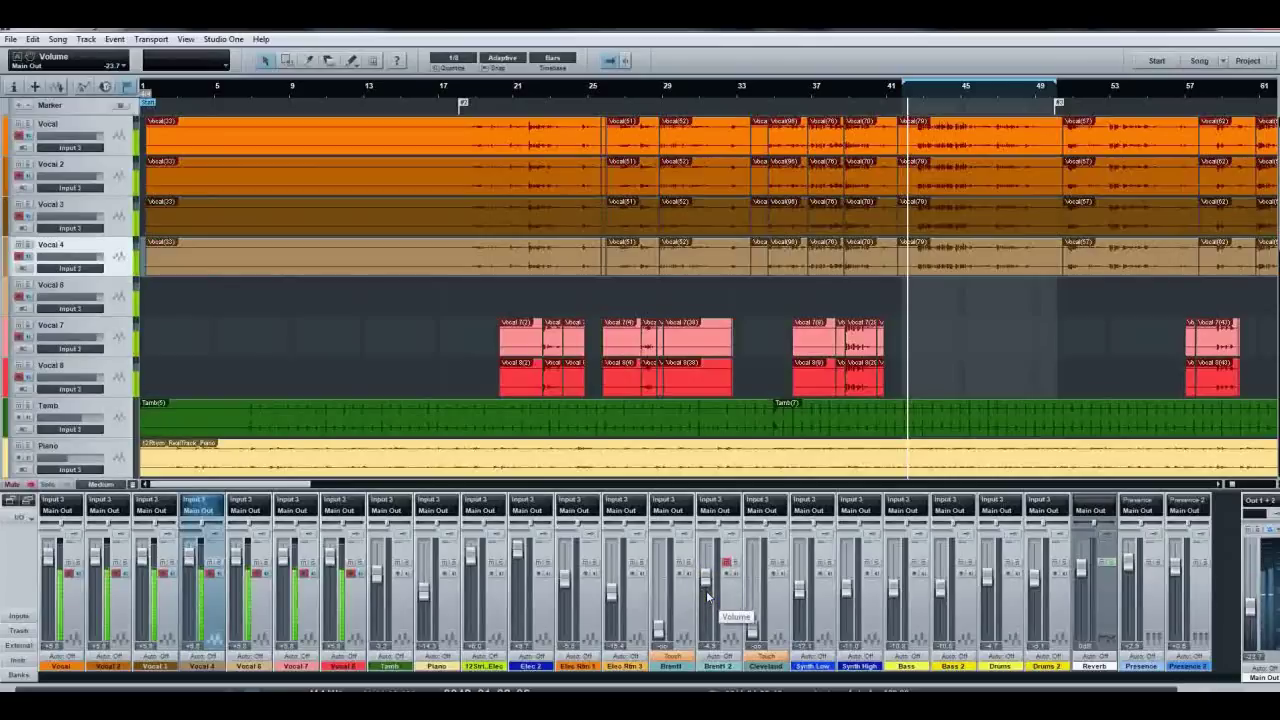
{"action": "left_click", "coordinate": [503, 652]}
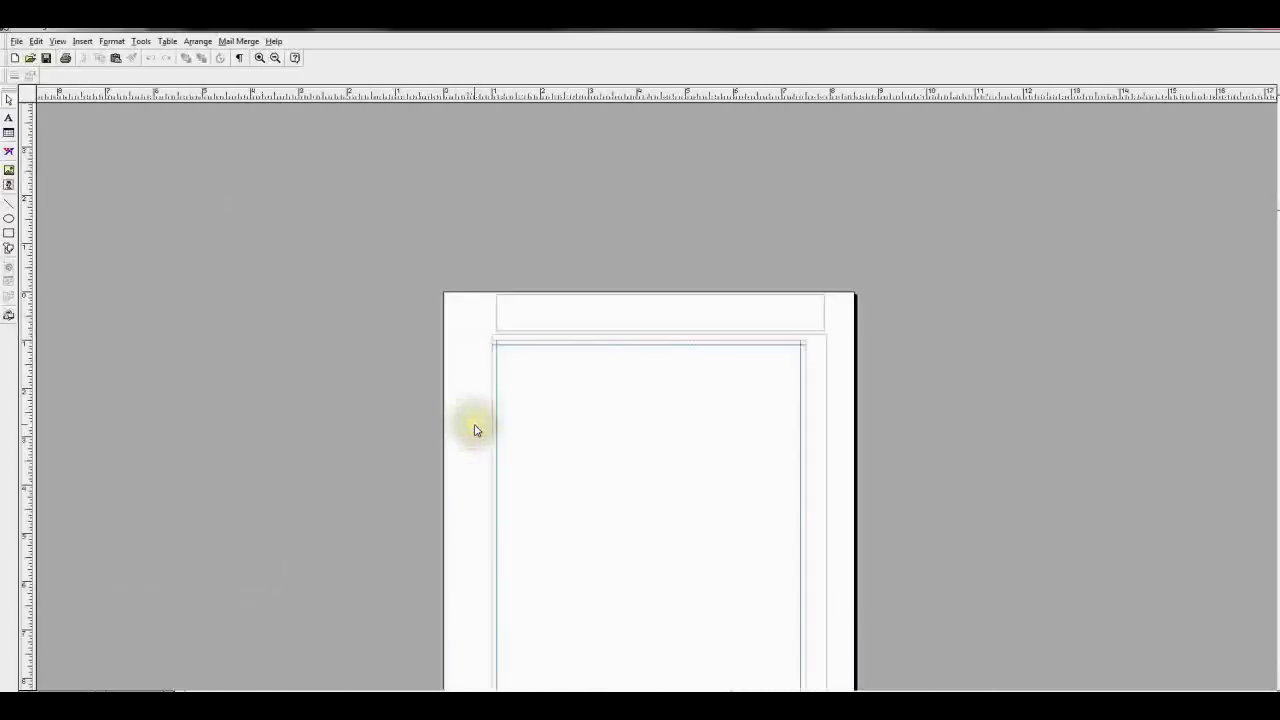
Step: Zoom in on the 'I'm Going Home' lyric sheet to read its first two verses
{"action": "scroll", "coordinate": [471, 432], "scroll_direction": "down", "scroll_amount": 2}
{"action": "scroll", "coordinate": [475, 430], "scroll_direction": "up", "scroll_amount": 1}
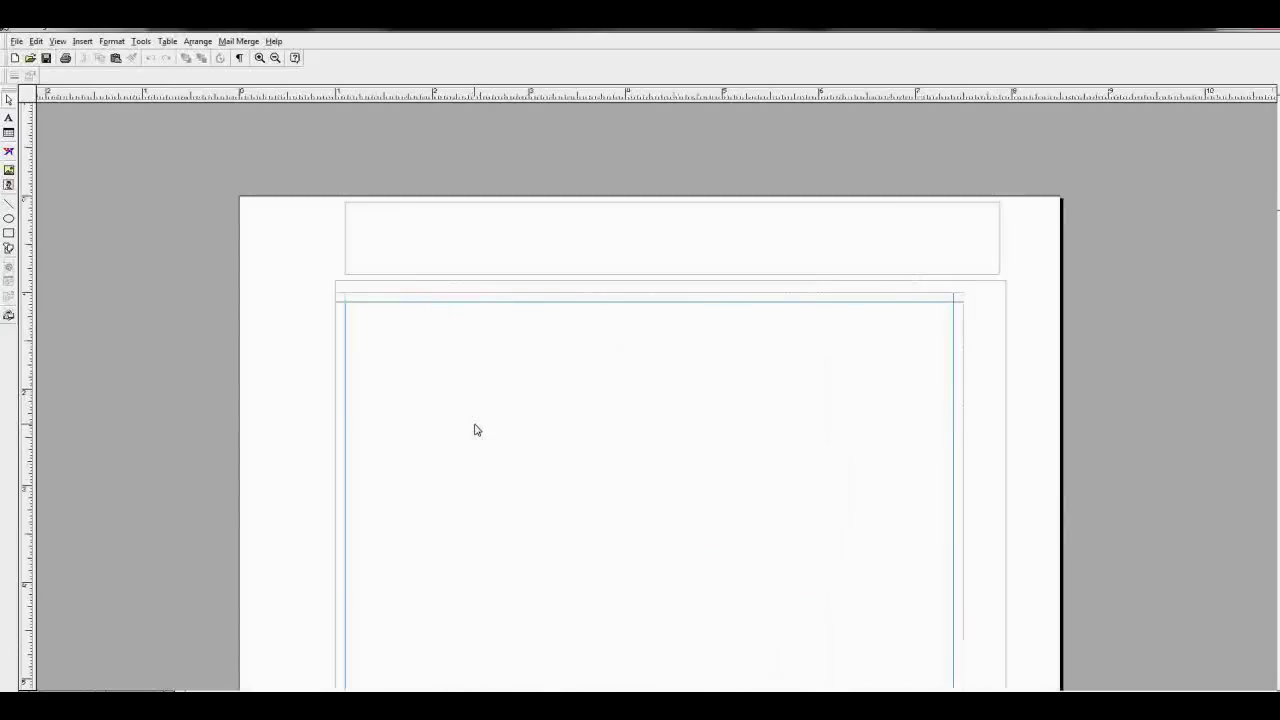
{"action": "scroll", "coordinate": [475, 430], "scroll_direction": "up", "scroll_amount": 1}
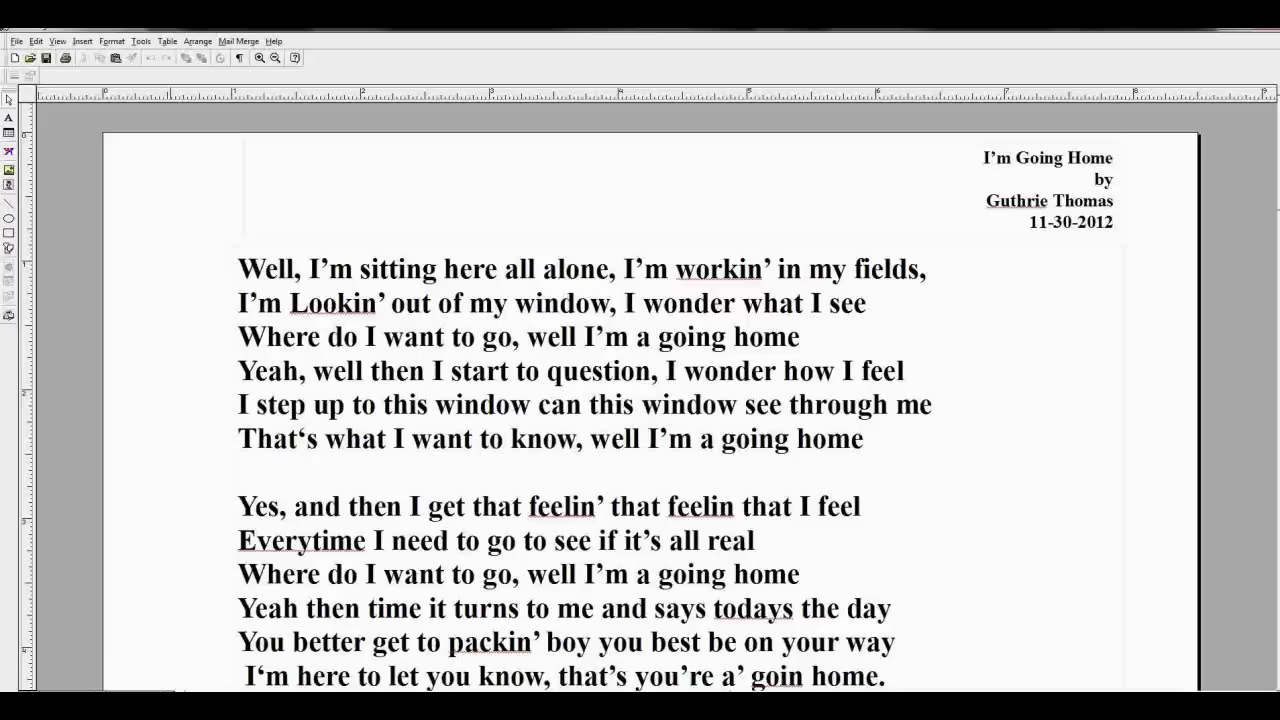
Step: Zoom out on the lyric sheet to show more lines, then return to Studio One
{"action": "scroll", "coordinate": [548, 600], "scroll_direction": "down", "scroll_amount": 1}
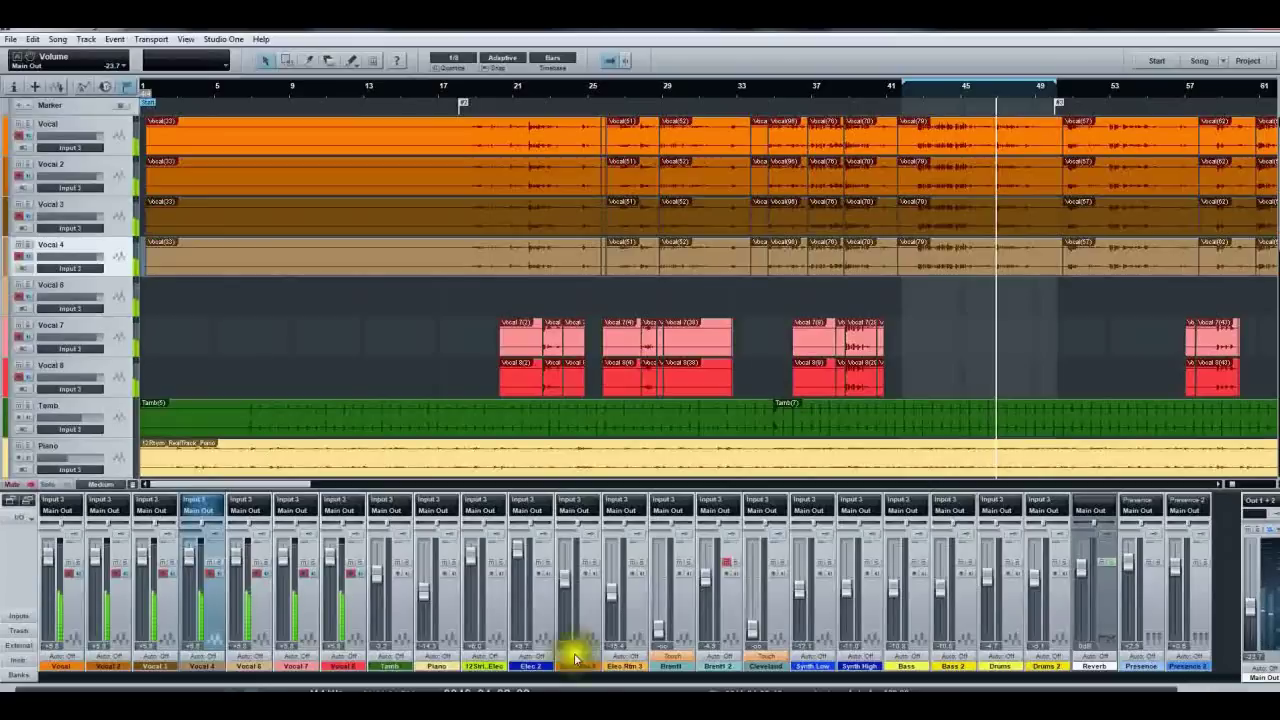
Step: Scroll the track list down to show the 12 String Elec through Synth High tracks
{"action": "scroll", "coordinate": [366, 343], "scroll_direction": "down", "scroll_amount": 3}
{"action": "scroll", "coordinate": [366, 343], "scroll_direction": "down", "scroll_amount": 3}
{"action": "scroll", "coordinate": [366, 343], "scroll_direction": "down", "scroll_amount": 1}
{"action": "scroll", "coordinate": [366, 343], "scroll_direction": "up", "scroll_amount": 3}
{"action": "scroll", "coordinate": [368, 320], "scroll_direction": "up", "scroll_amount": 2}
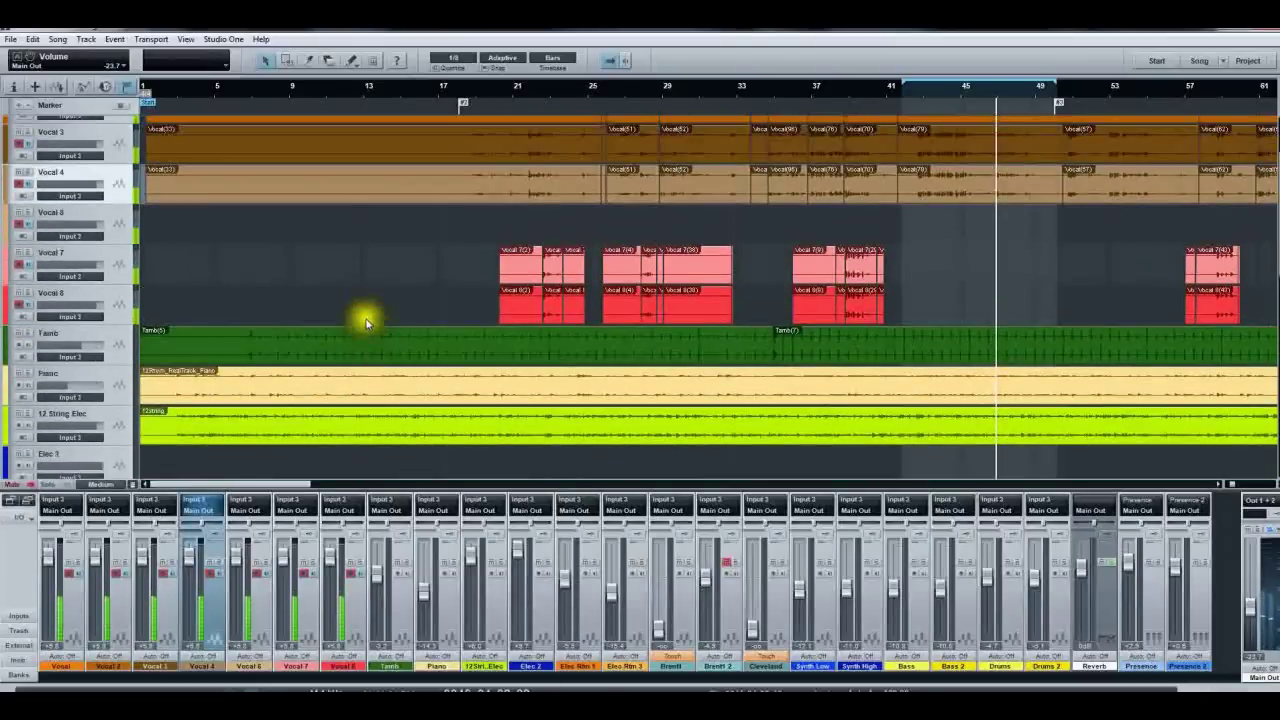
{"action": "scroll", "coordinate": [371, 305], "scroll_direction": "down", "scroll_amount": 3}
{"action": "scroll", "coordinate": [371, 305], "scroll_direction": "down", "scroll_amount": 2}
{"action": "scroll", "coordinate": [371, 305], "scroll_direction": "down", "scroll_amount": 2}
{"action": "scroll", "coordinate": [371, 306], "scroll_direction": "down", "scroll_amount": 1}
{"action": "scroll", "coordinate": [371, 306], "scroll_direction": "down", "scroll_amount": 1}
{"action": "scroll", "coordinate": [371, 306], "scroll_direction": "down", "scroll_amount": 1}
{"action": "scroll", "coordinate": [371, 306], "scroll_direction": "down", "scroll_amount": 1}
{"action": "scroll", "coordinate": [371, 306], "scroll_direction": "down", "scroll_amount": 1}
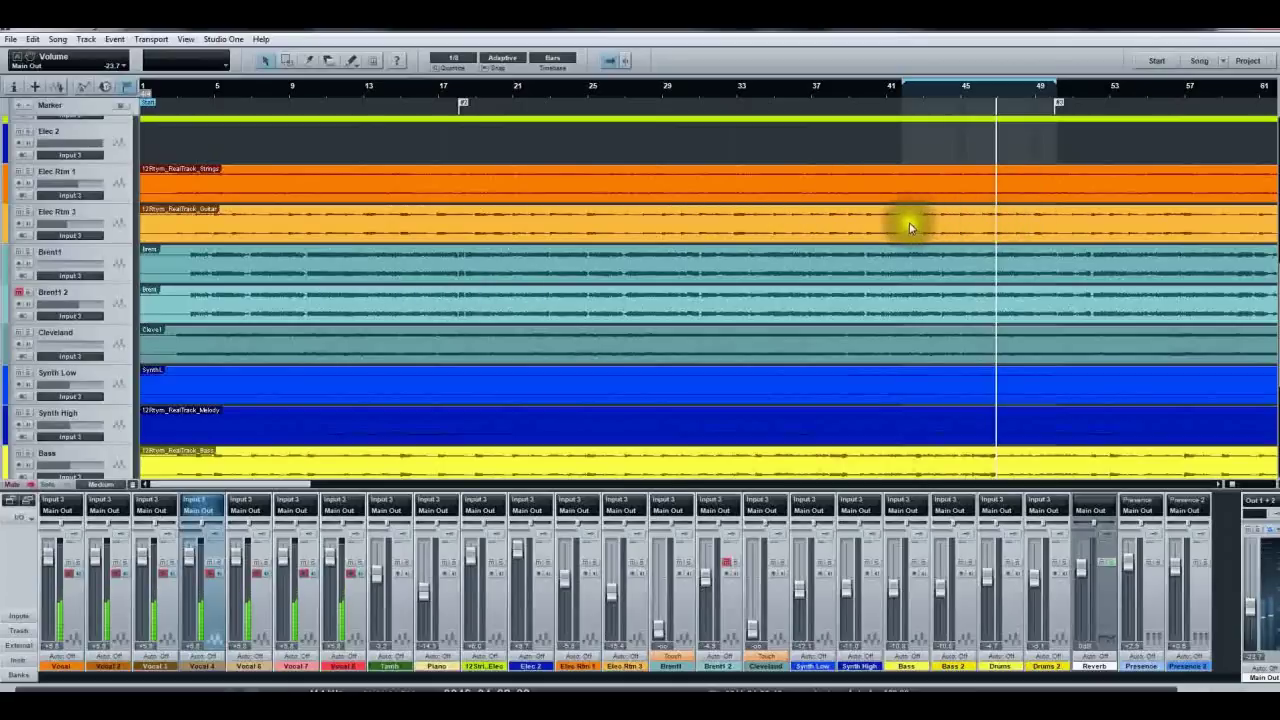
{"action": "scroll", "coordinate": [909, 221], "scroll_direction": "up", "scroll_amount": 1}
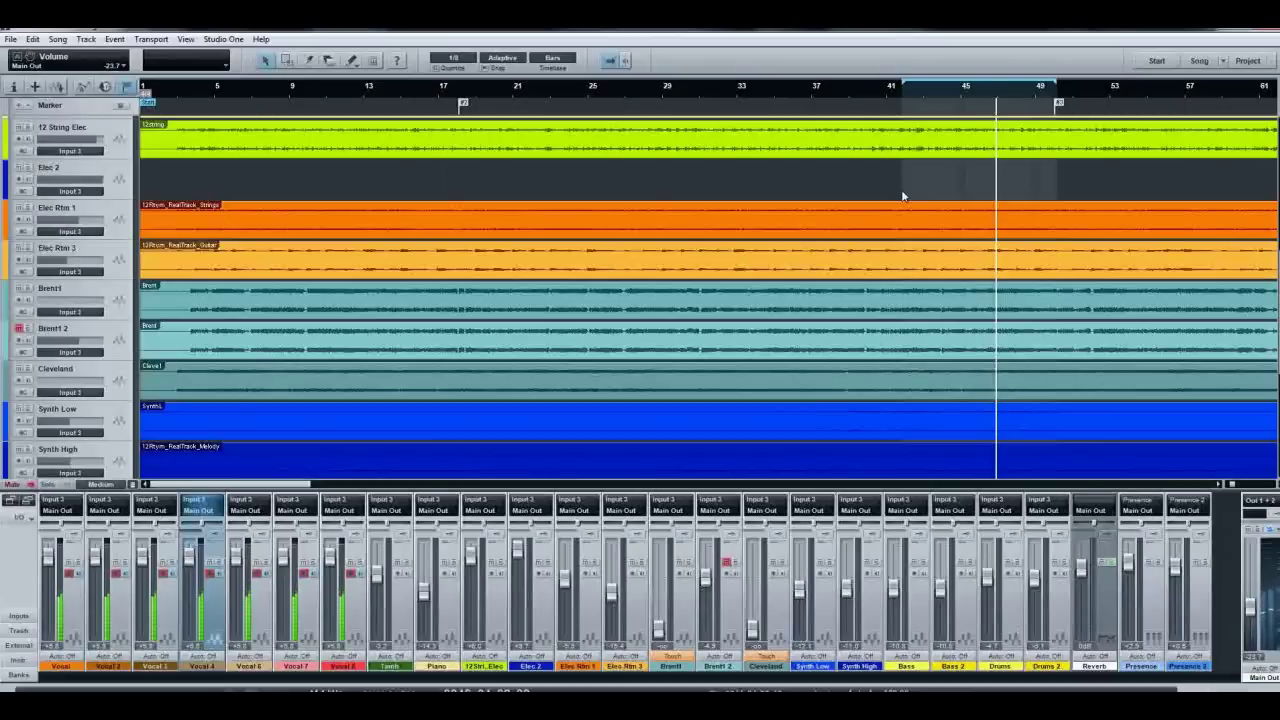
{"action": "left_click", "coordinate": [971, 186]}
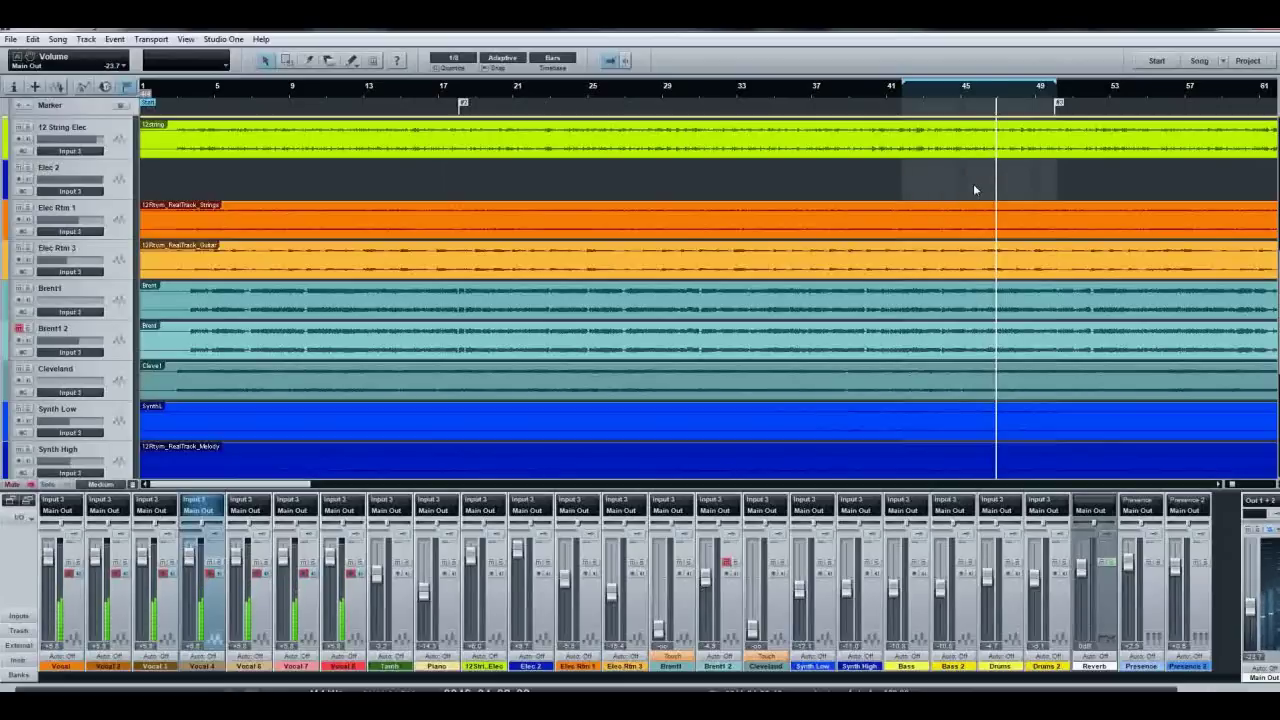